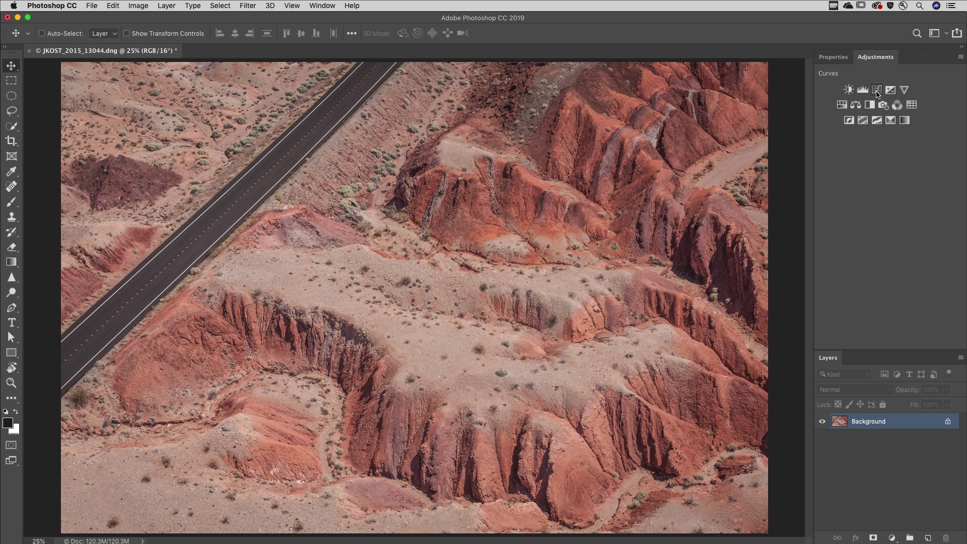
# Step: Add a Curves adjustment layer, apply Auto correction, and open the auto color correction options
pyautogui.click(876, 90)
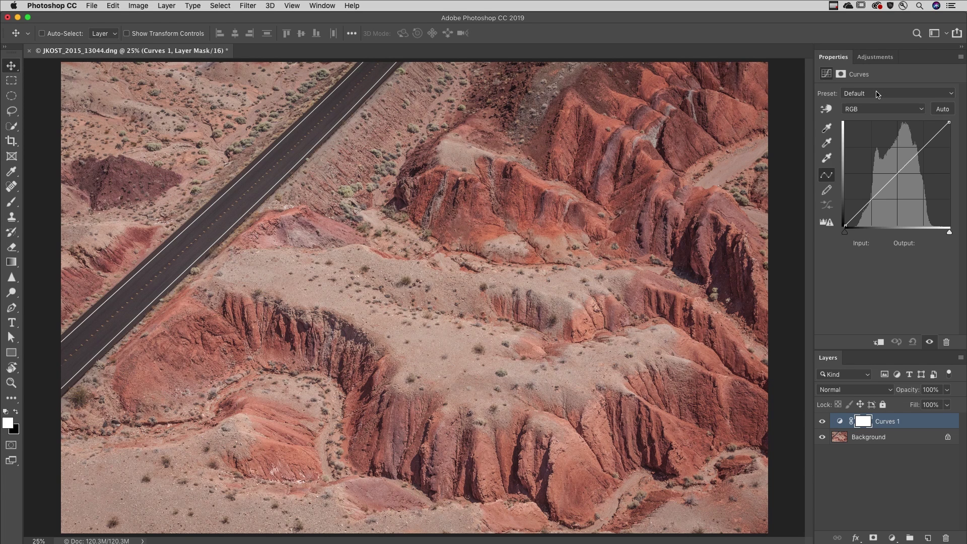
pyautogui.click(941, 110)
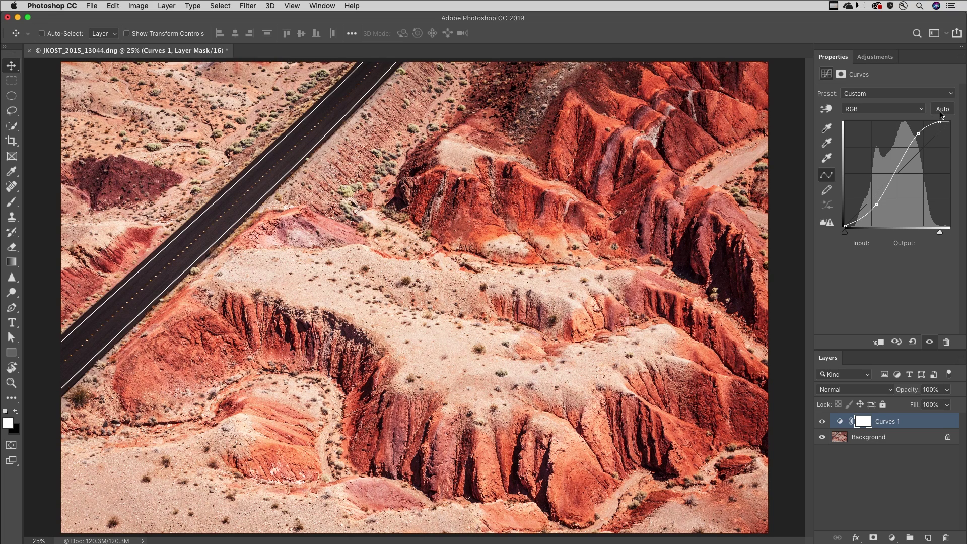
pyautogui.keyDown('alt'); pyautogui.click(941, 110); pyautogui.keyUp('alt')
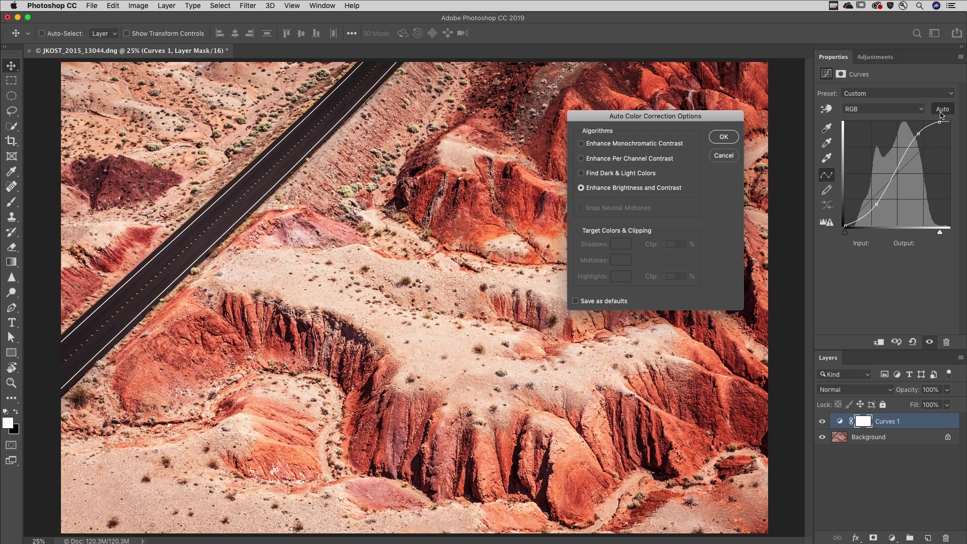
# Step: Try the Monochromatic, Per Channel and Find Dark & Light Colors algorithms, confirm, then reset the curve
pyautogui.click(654, 144)
pyautogui.click(651, 159)
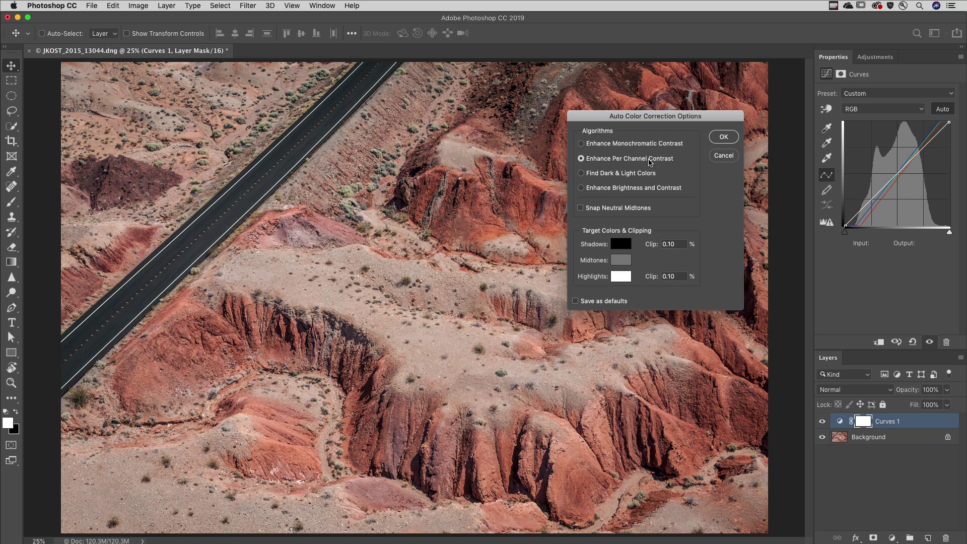
pyautogui.click(640, 173)
pyautogui.click(723, 140)
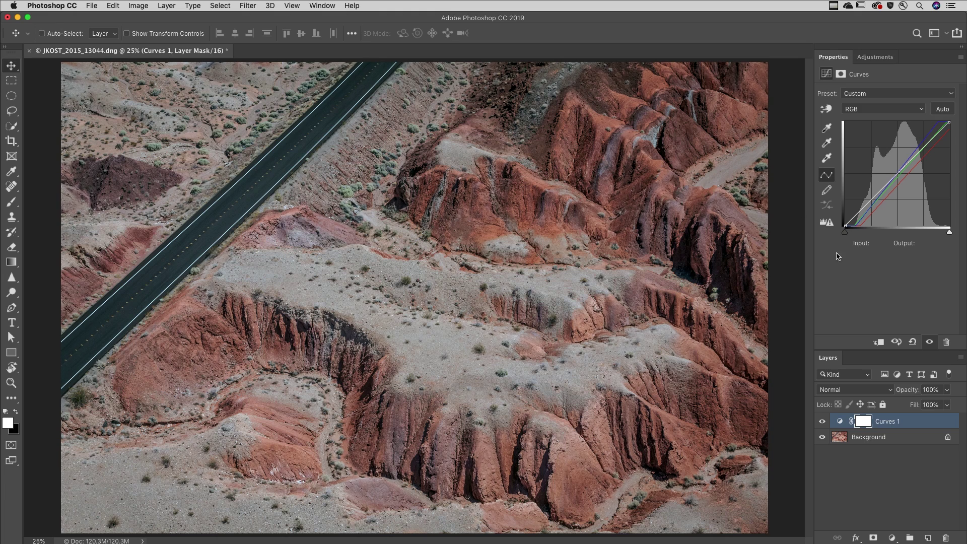
pyautogui.click(912, 342)
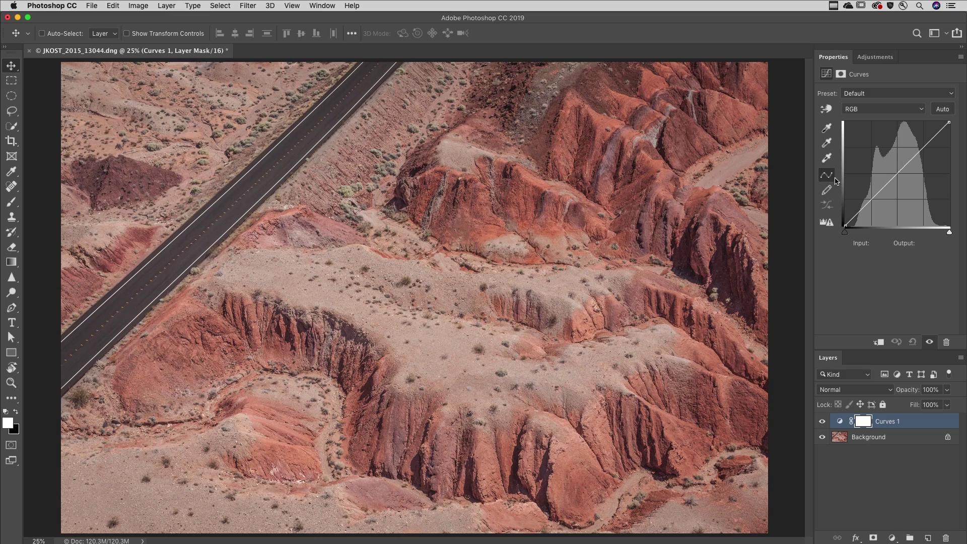
# Step: Add a shadow point at Input 64, lower it to Output 31, and compare with the original
pyautogui.moveTo(878, 192); pyautogui.dragTo(872, 208)
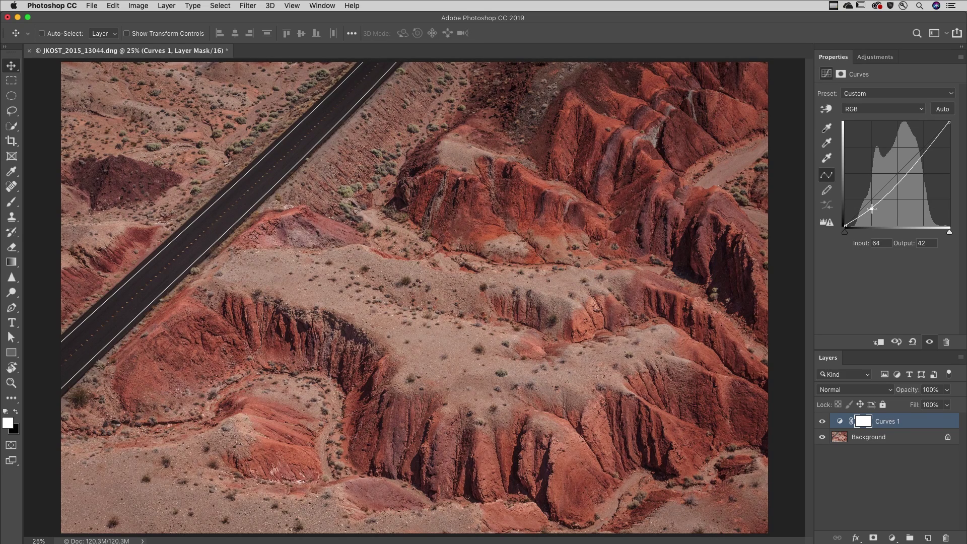
pyautogui.press('Down')
pyautogui.press('Down')
pyautogui.press('Down')
pyautogui.press('Down')
pyautogui.press('Down')
pyautogui.press('Down')
pyautogui.press('Down')
pyautogui.press('Down')
pyautogui.press('Down')
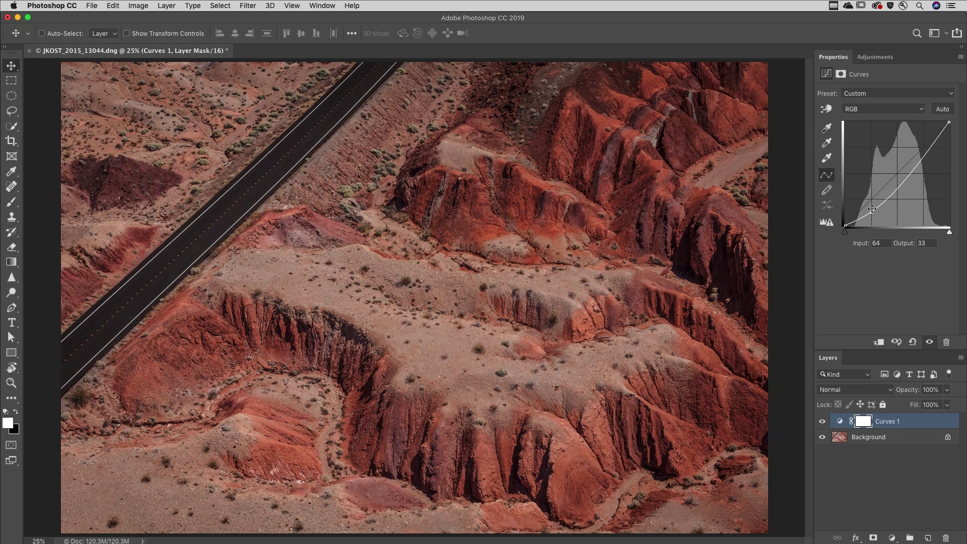
pyautogui.press('Down')
pyautogui.press('Down')
pyautogui.press('\\')
# Step: Select the Targeted Adjustment hand and enable Auto-Select Targeted Adjustment Tool in the panel menu
pyautogui.click(826, 109)
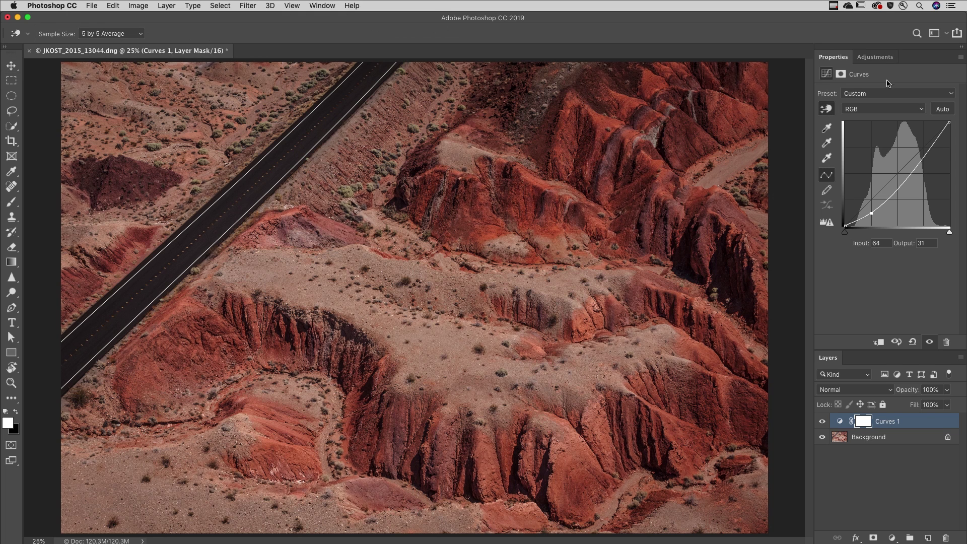
pyautogui.click(959, 60)
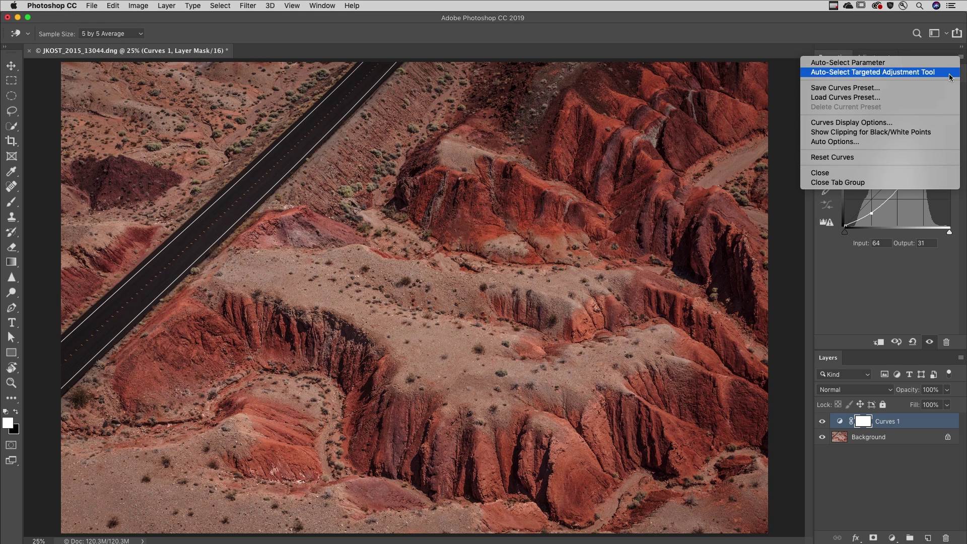
pyautogui.click(949, 76)
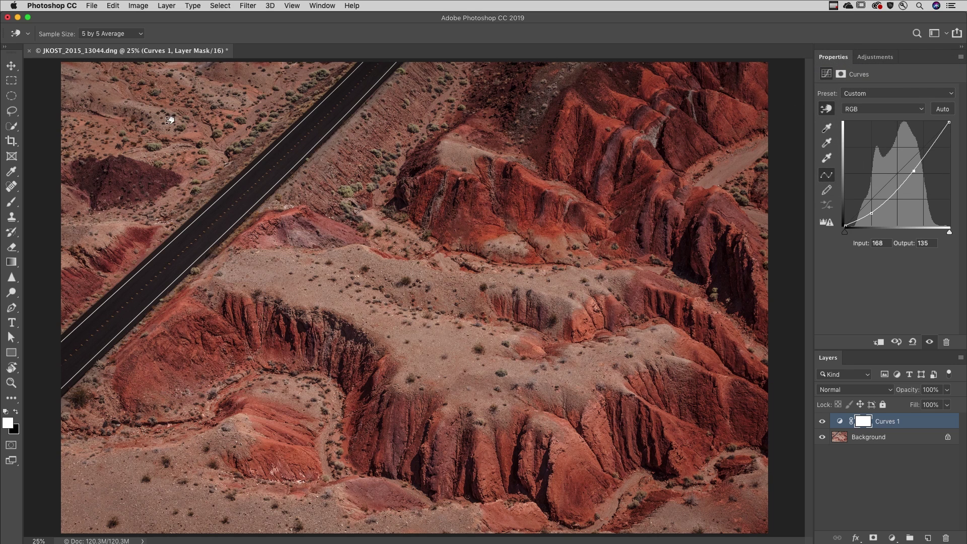
# Step: Reshape the lighter tones by dragging on the photo, then cycle curve point selection with minus/plus
pyautogui.moveTo(169, 121); pyautogui.dragTo(170, 106)
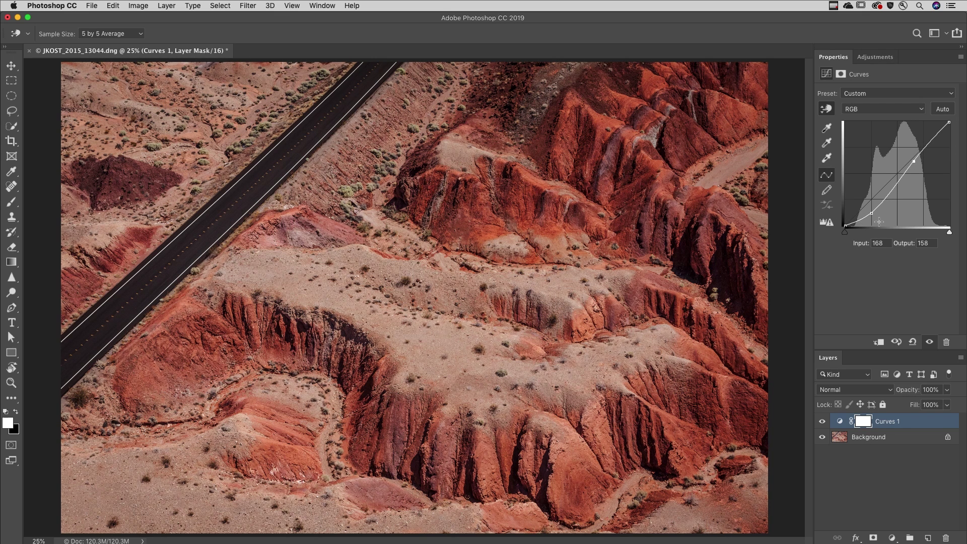
pyautogui.press('-')
pyautogui.press('-')
pyautogui.press('+')
pyautogui.press('-')
pyautogui.press('-')
# Step: Delete the lower curve point and restore the default straight curve
pyautogui.click(870, 213)
pyautogui.press('Delete')
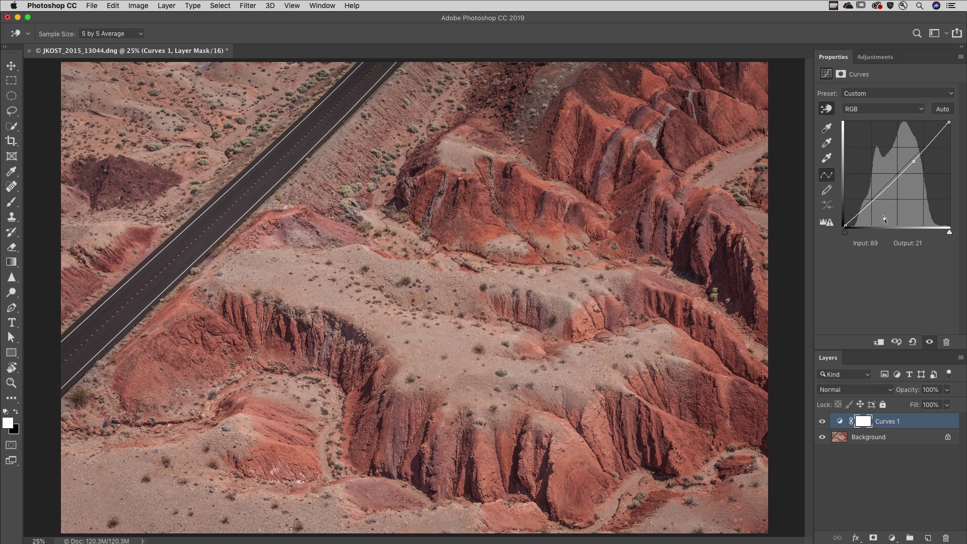
pyautogui.click(914, 161)
pyautogui.press('Delete')
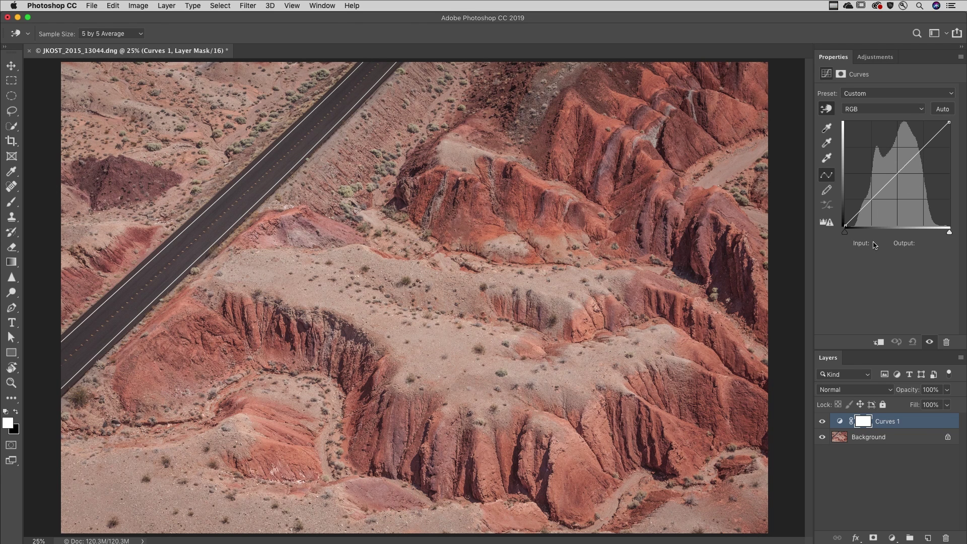
# Step: Move the Blue channel's white endpoint to Input 230, then return to the RGB curve
pyautogui.click(893, 109)
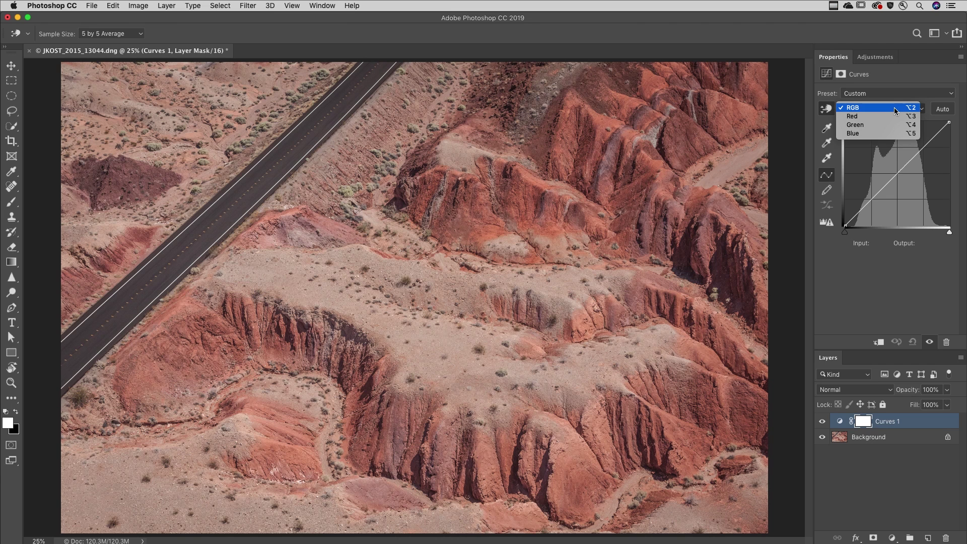
pyautogui.click(893, 135)
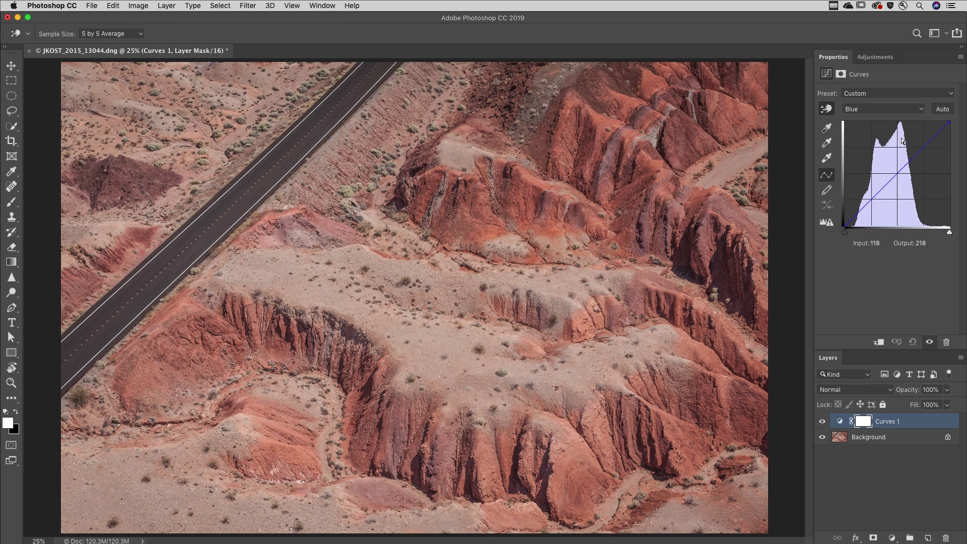
pyautogui.moveTo(947, 122); pyautogui.dragTo(937, 122)
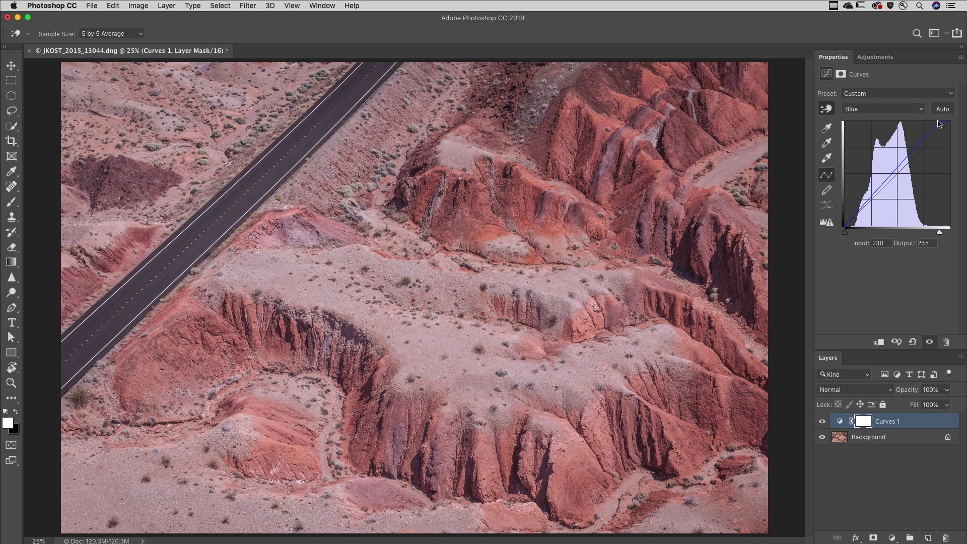
pyautogui.hotkey('alt', '2')
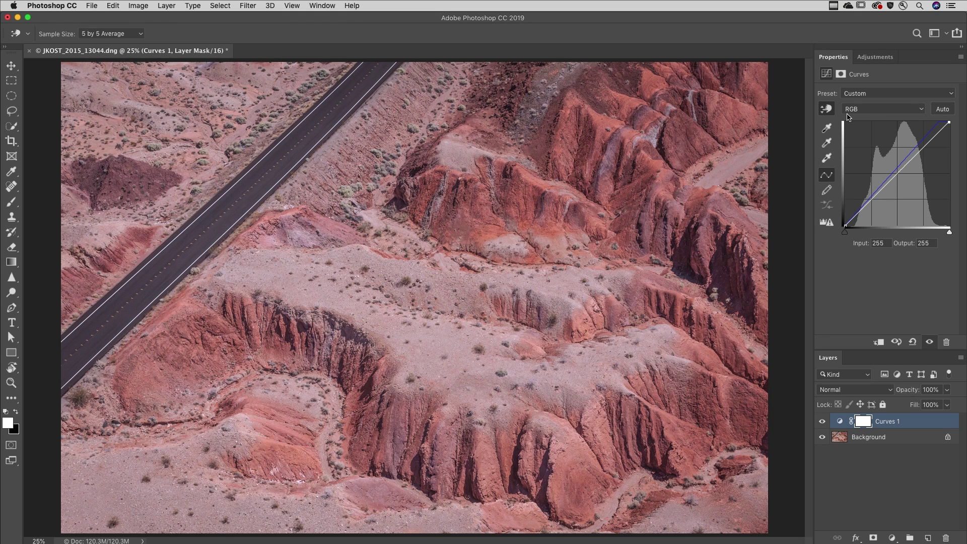
# Step: Use the gray-point eyedropper to sample the grey road as a neutral reference
pyautogui.click(826, 127)
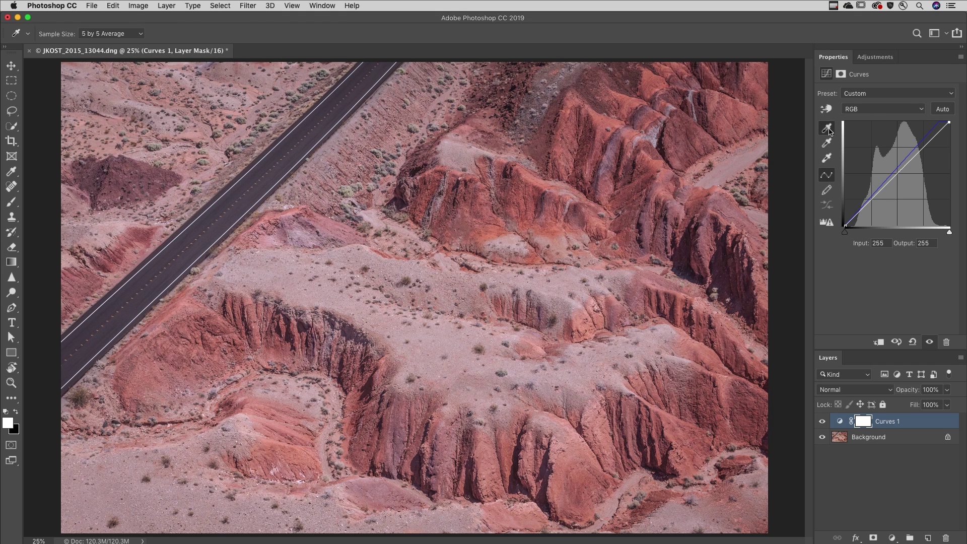
pyautogui.click(826, 157)
pyautogui.click(826, 142)
pyautogui.click(311, 124)
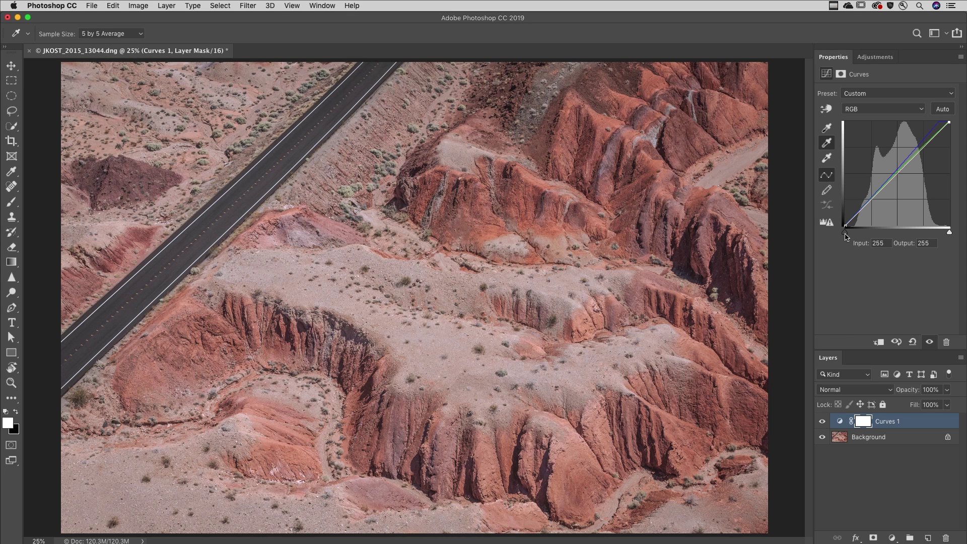
# Step: Set the black point to Input 26 while previewing clipped shadow areas
pyautogui.keyDown('alt'); pyautogui.click(845, 232); pyautogui.keyUp('alt')
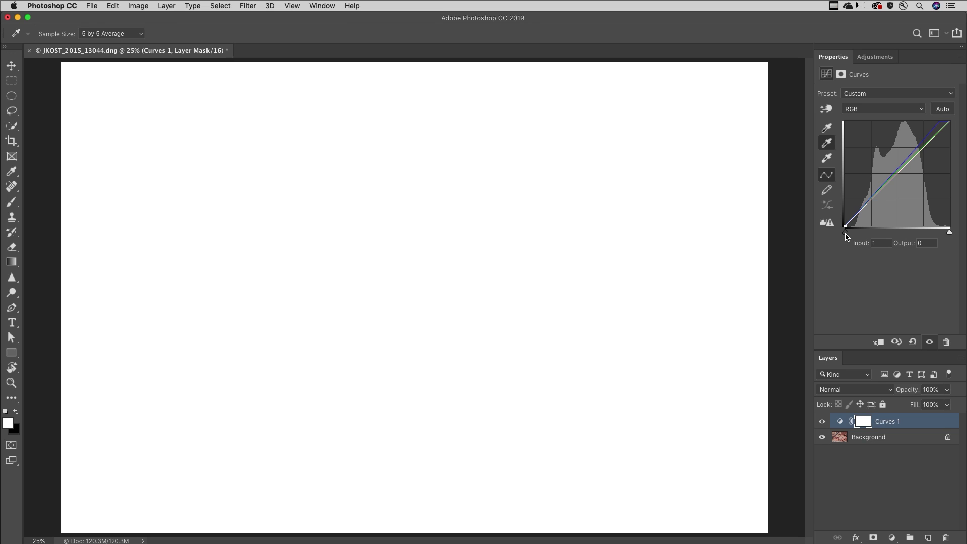
pyautogui.moveTo(844, 234); pyautogui.dragTo(858, 237)
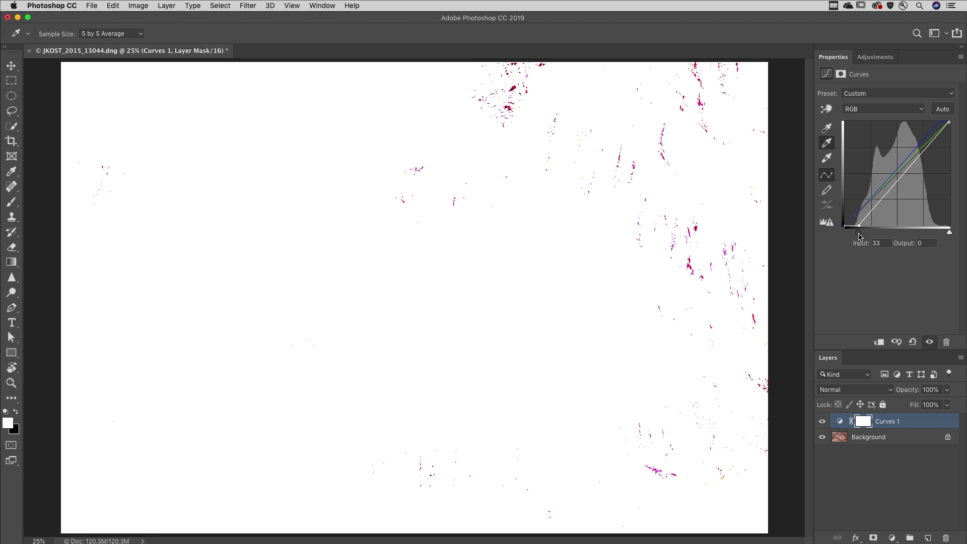
pyautogui.moveTo(857, 237); pyautogui.dragTo(855, 237)
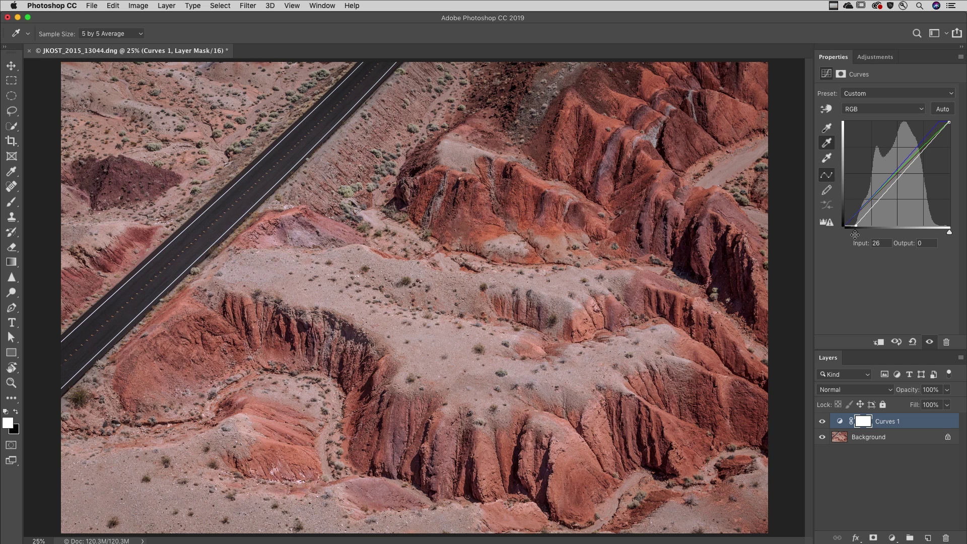
# Step: Switch the graph to a finer grid and open Curves Display Options
pyautogui.keyDown('alt'); pyautogui.click(892, 217); pyautogui.keyUp('alt')
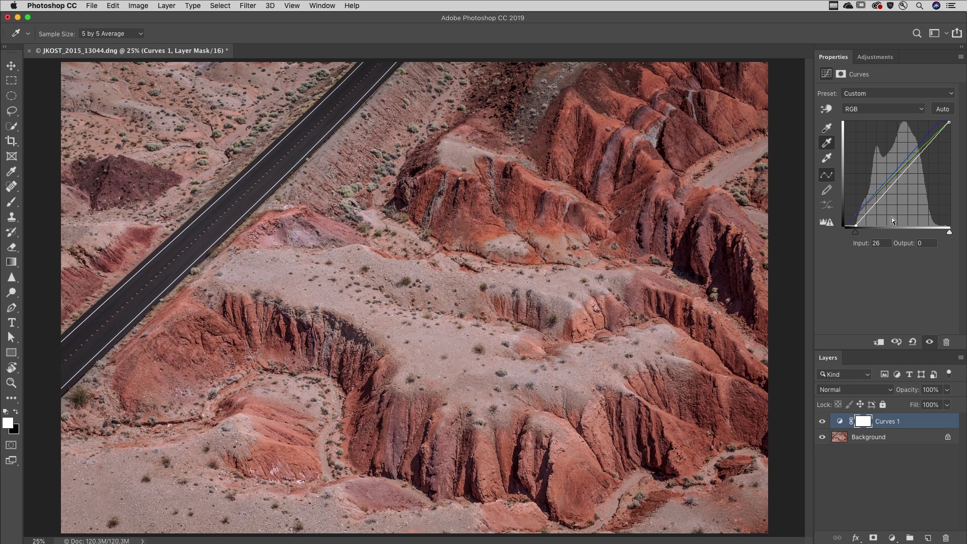
pyautogui.click(960, 57)
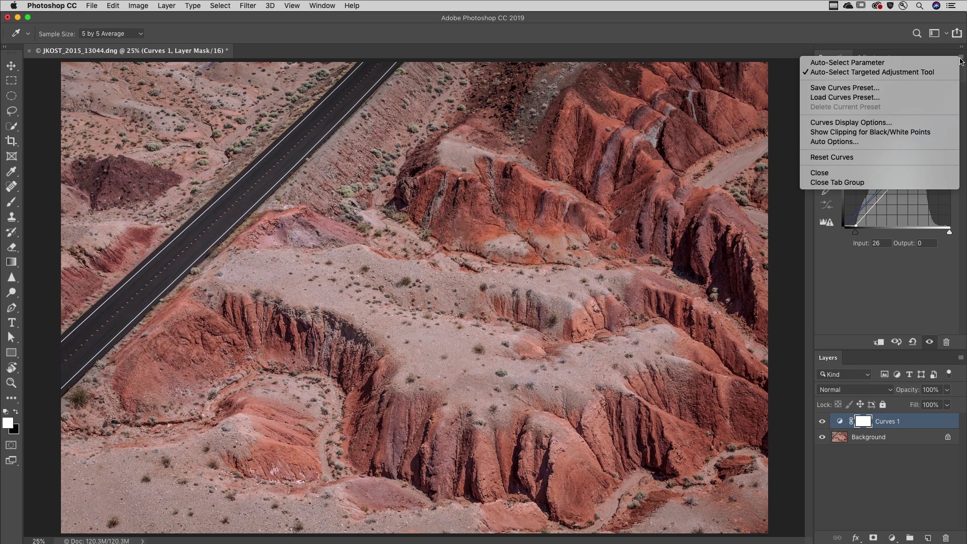
pyautogui.click(928, 124)
pyautogui.click(715, 158)
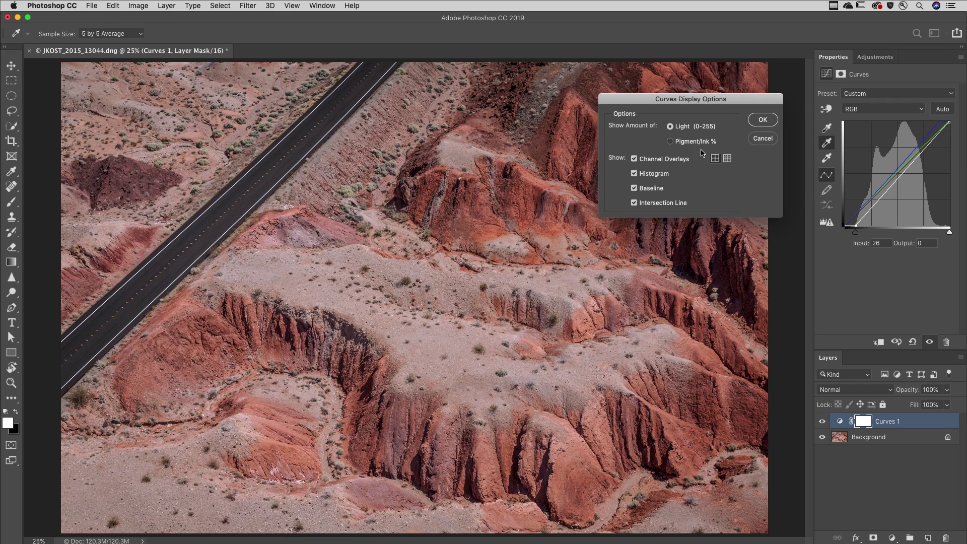